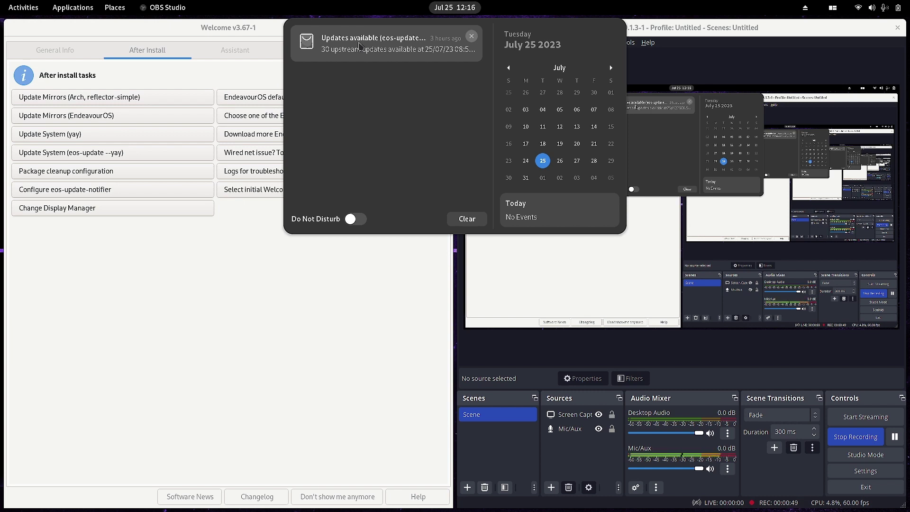
- Dismiss the 30-updates notification, cycling the Activities overview and calendar panel back to Welcome's After Install tasks
{"action": "left_click", "coordinate": [358, 46]}
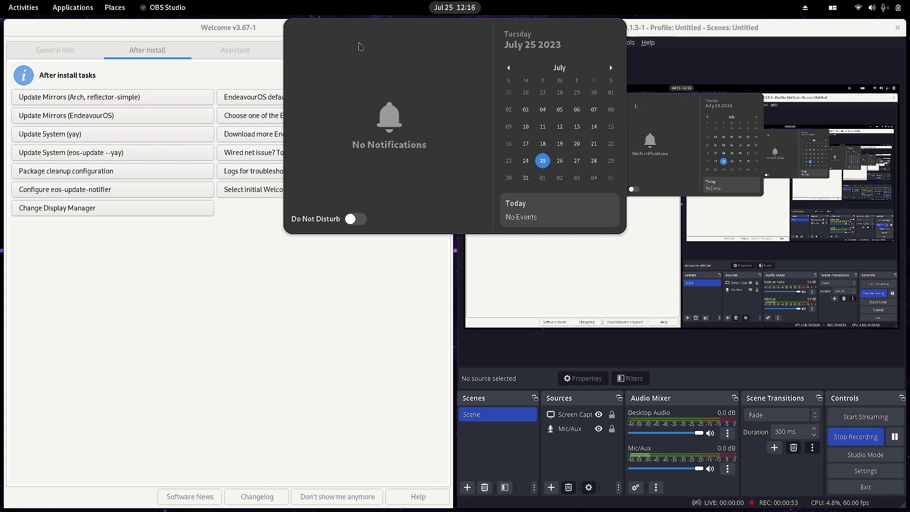
{"action": "left_click", "coordinate": [213, 322]}
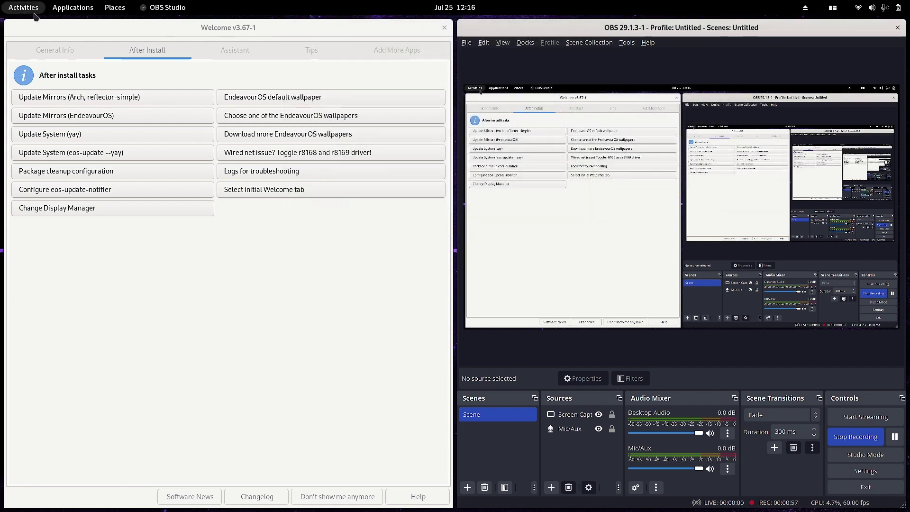
{"action": "left_click", "coordinate": [33, 8]}
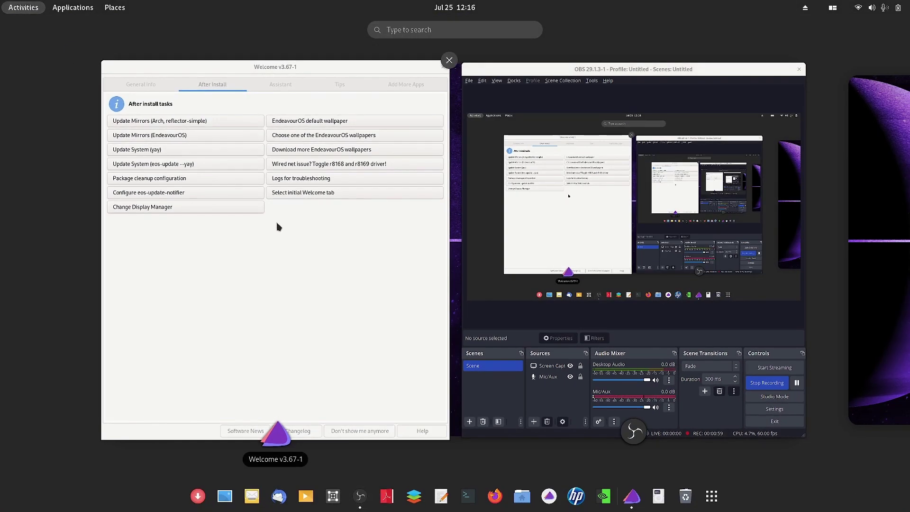
{"action": "left_click", "coordinate": [277, 224]}
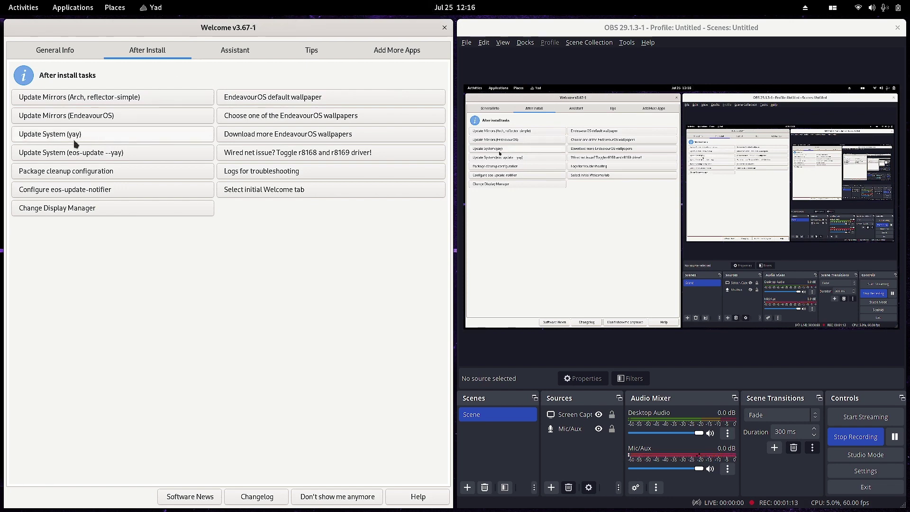
{"action": "left_click", "coordinate": [24, 14]}
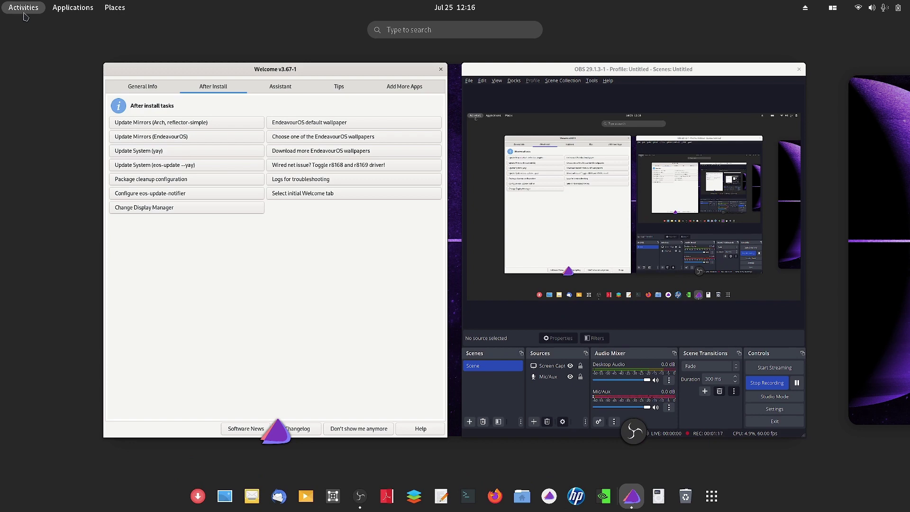
{"action": "left_click", "coordinate": [24, 17]}
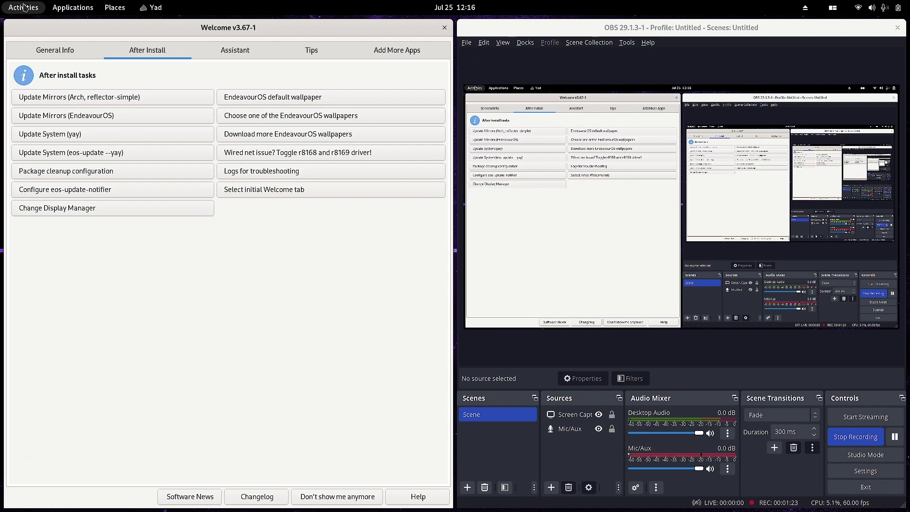
{"action": "left_click", "coordinate": [444, 5]}
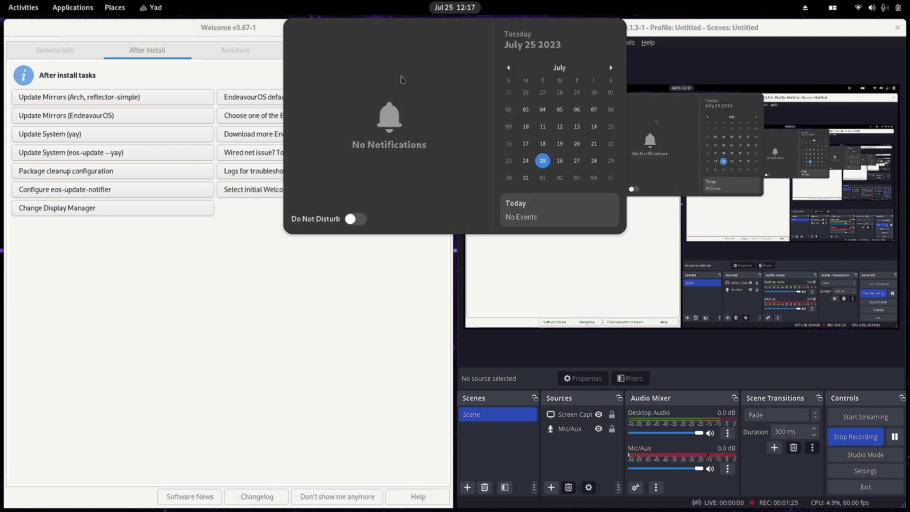
{"action": "left_click", "coordinate": [321, 326]}
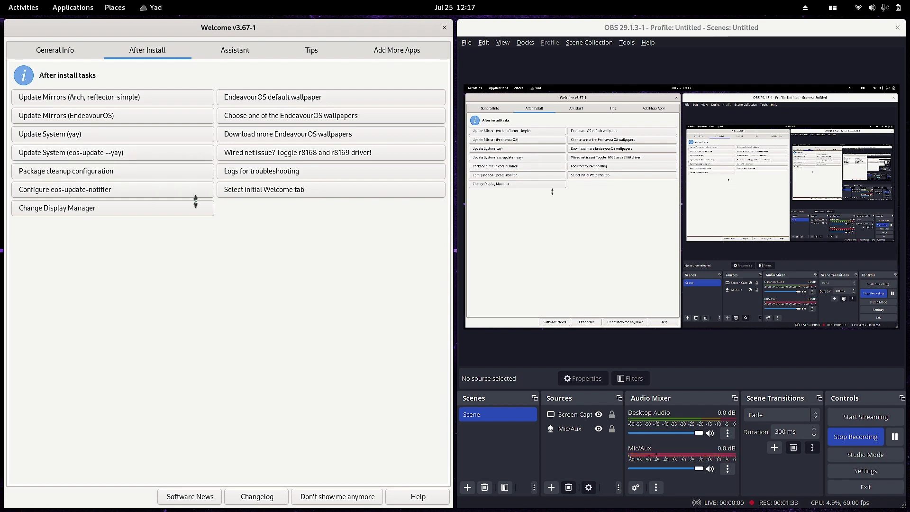
- Start 'Update System (eos-update --yay)' from Welcome and authorize it with the sudo password
{"action": "left_click", "coordinate": [43, 156]}
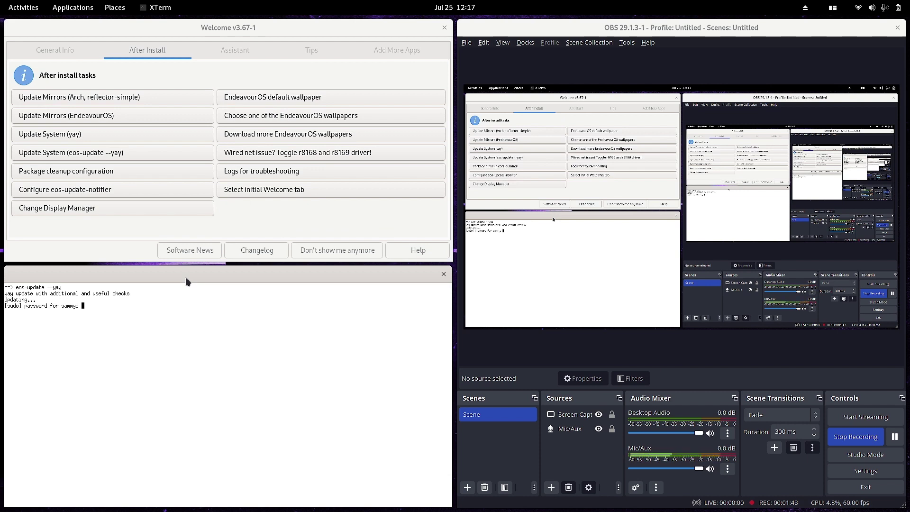
{"action": "key", "text": "Return"}
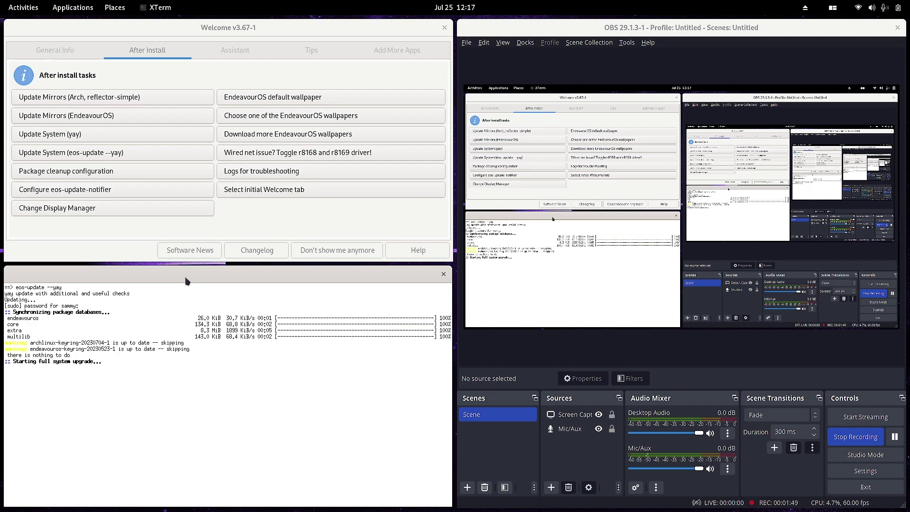
- Maximize the XTerm window to read the 30-package, 343.19 MiB upgrade list
{"action": "double_click", "coordinate": [184, 276]}
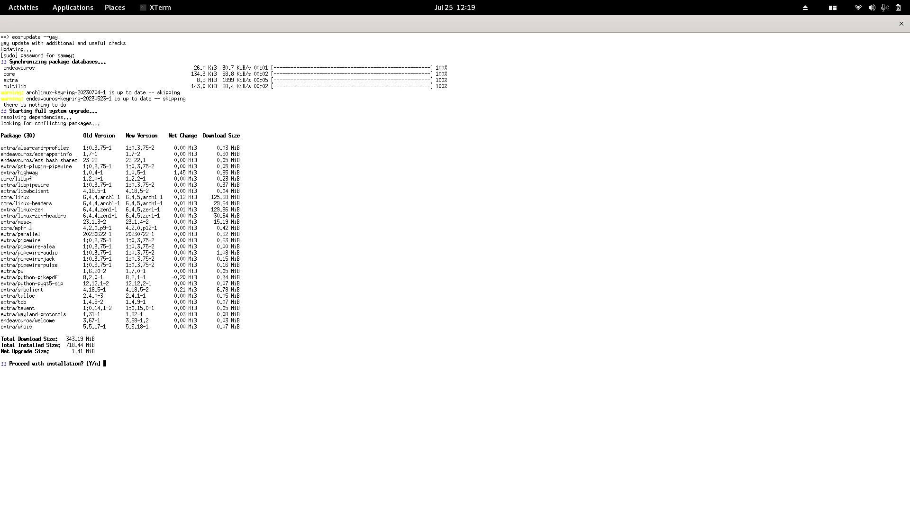
- Answer y to install the 30 packages, resizing the terminal to follow pacman and dracut progress
{"action": "type", "text": "y"}
{"action": "key", "text": "Return"}
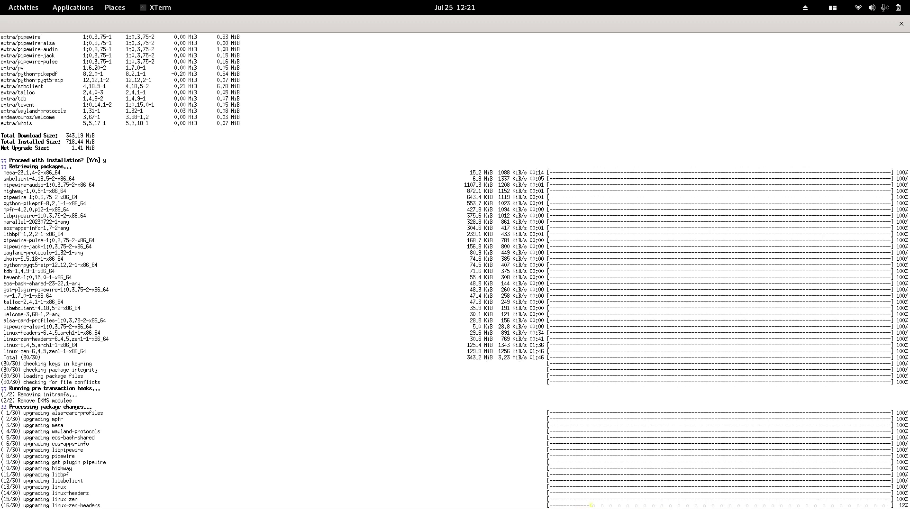
{"action": "key", "text": "super+Down"}
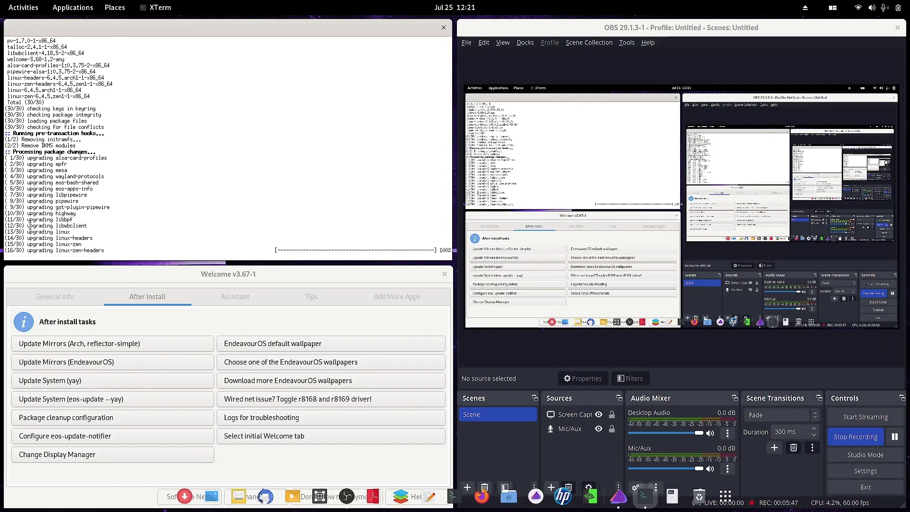
{"action": "mouse_move", "coordinate": [1, 12]}
{"action": "left_click", "coordinate": [383, 148]}
{"action": "double_click", "coordinate": [283, 29]}
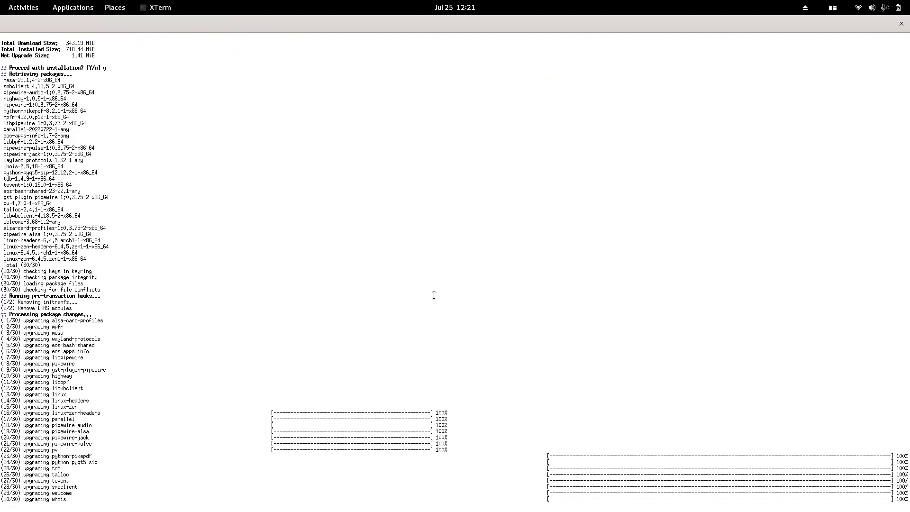
{"action": "double_click", "coordinate": [141, 26]}
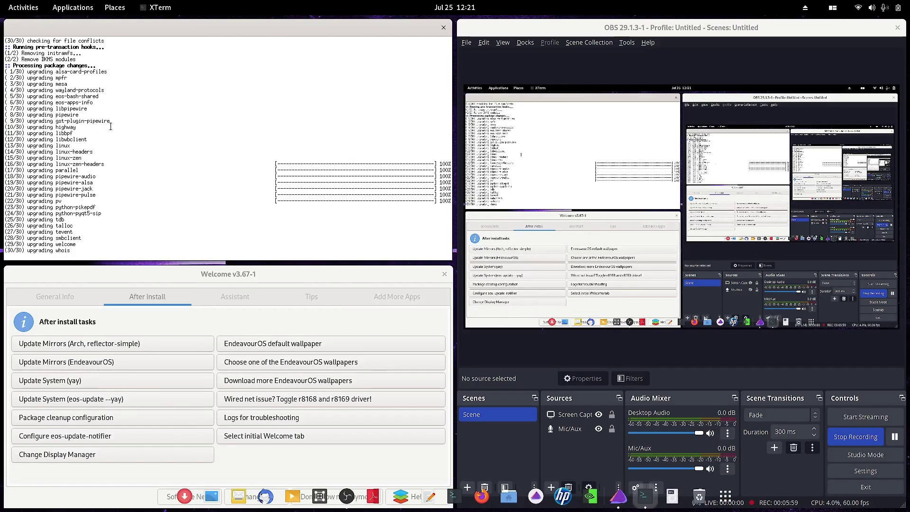
{"action": "double_click", "coordinate": [141, 25]}
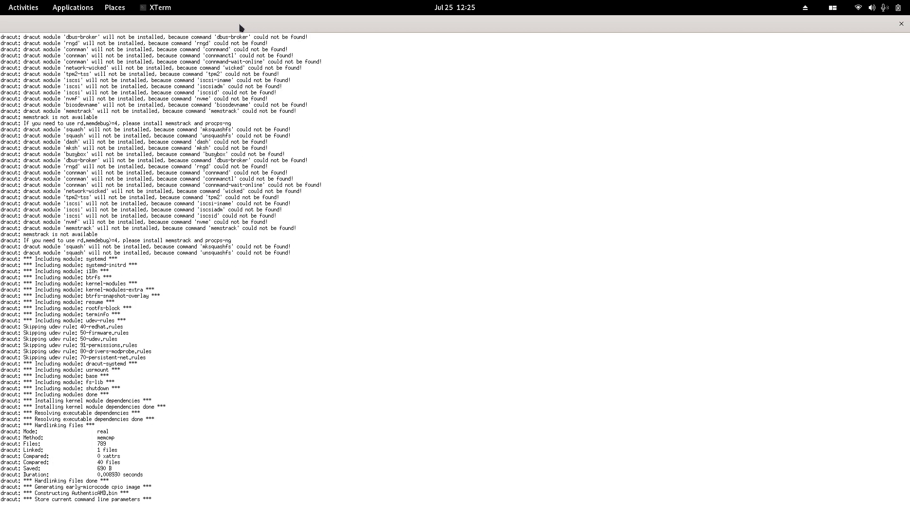
- Scroll back through the dracut initramfs output while the AUR check completes
{"action": "scroll", "coordinate": [264, 203], "scroll_direction": "up", "scroll_amount": 4}
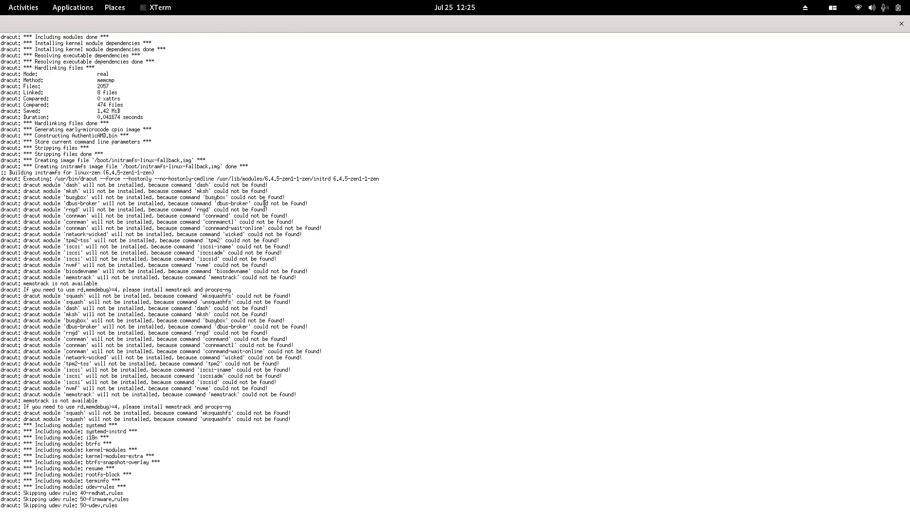
{"action": "scroll", "coordinate": [264, 204], "scroll_direction": "up", "scroll_amount": 5}
{"action": "scroll", "coordinate": [265, 204], "scroll_direction": "up", "scroll_amount": 5}
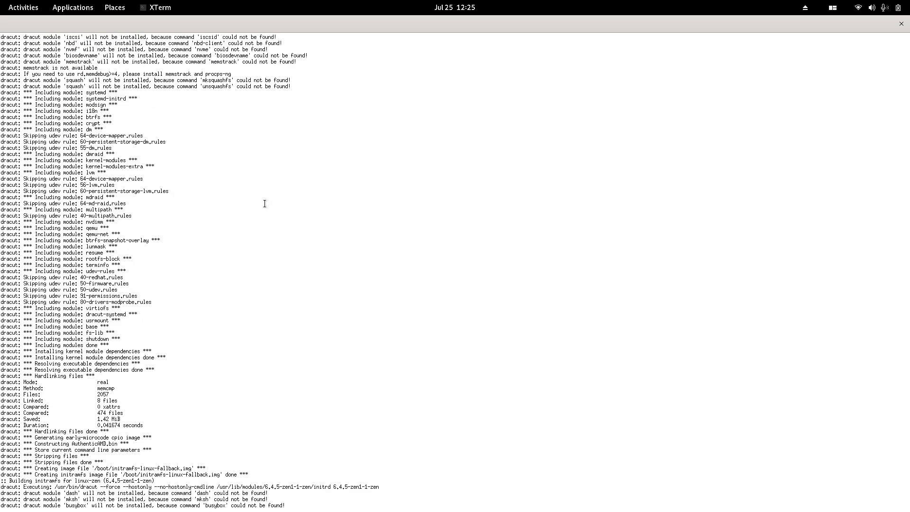
{"action": "scroll", "coordinate": [264, 203], "scroll_direction": "up", "scroll_amount": 7}
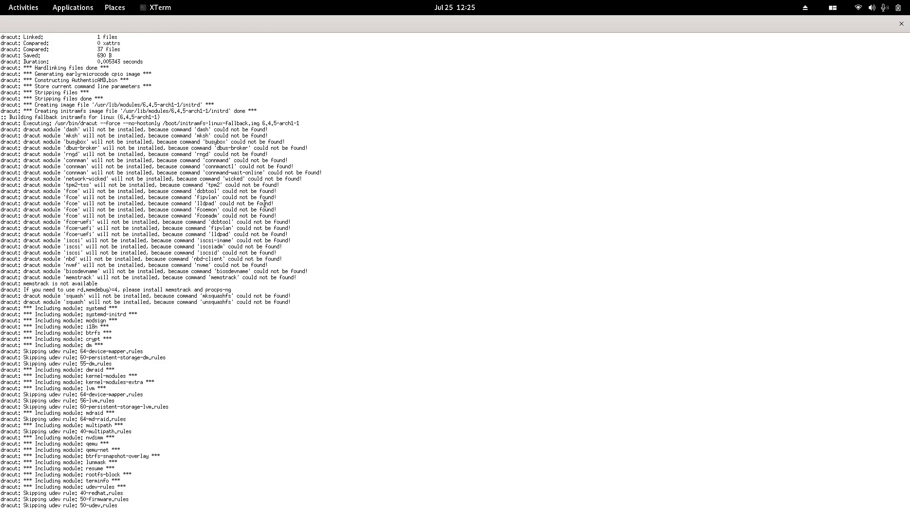
{"action": "scroll", "coordinate": [258, 193], "scroll_direction": "down", "scroll_amount": 20}
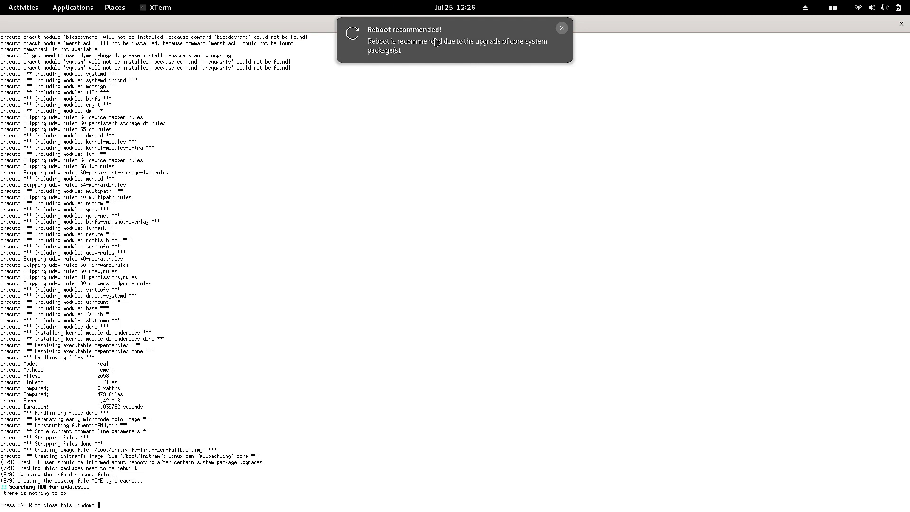
- Shrink and re-maximize XTerm, then close it at the 'Press ENTER to close this window' prompt
{"action": "key", "text": "super+Down"}
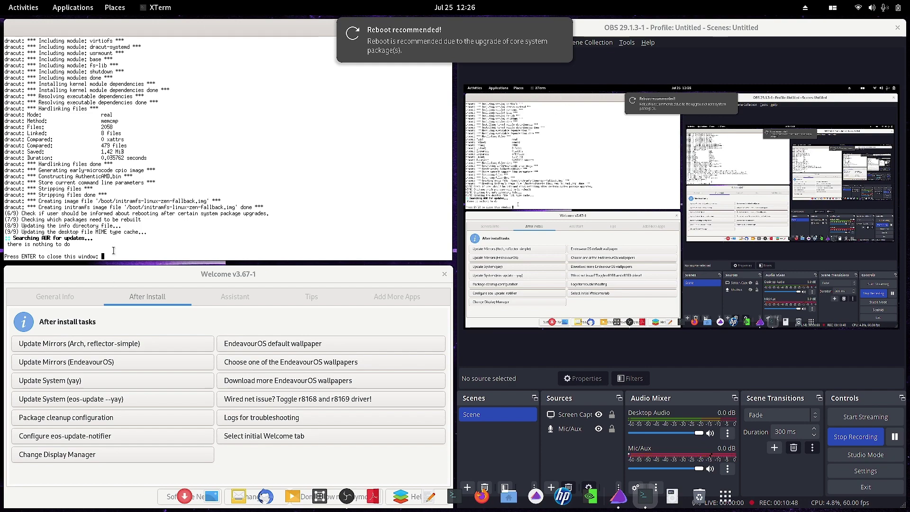
{"action": "double_click", "coordinate": [176, 38]}
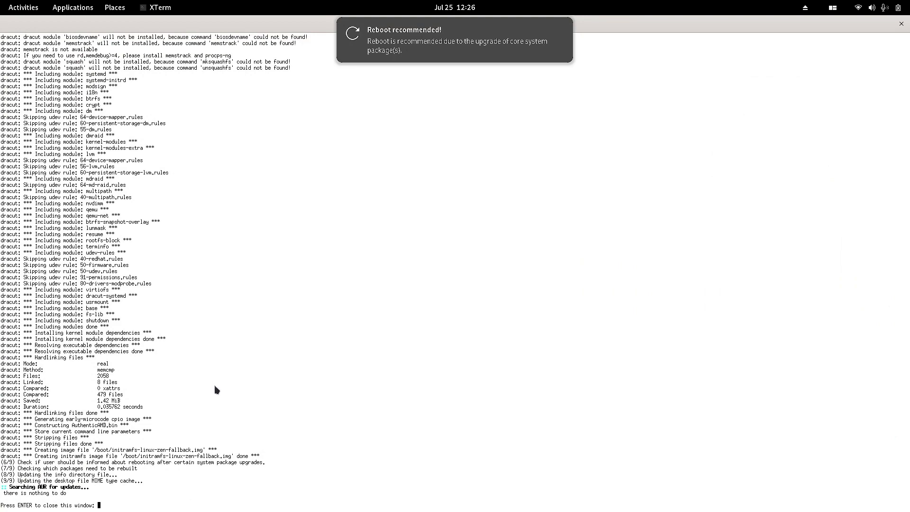
{"action": "key", "text": "Return"}
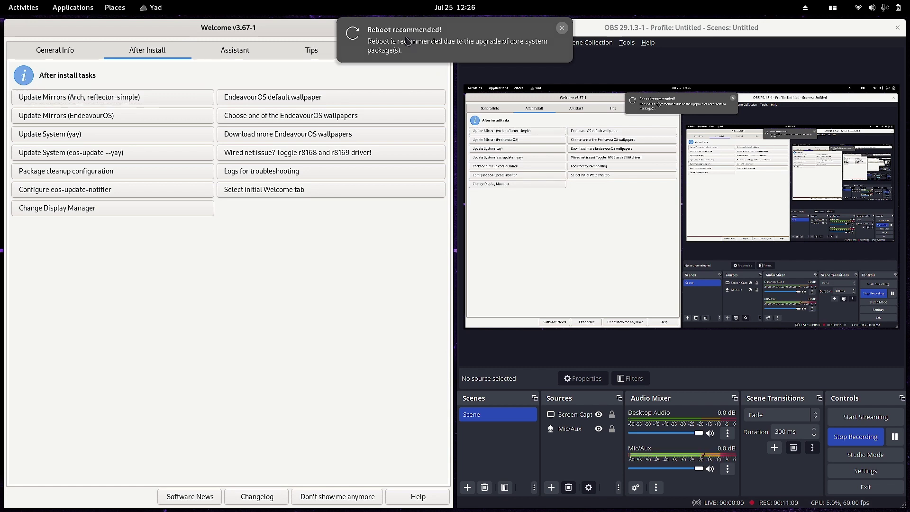
{"action": "left_click", "coordinate": [454, 7]}
{"action": "left_click", "coordinate": [285, 308]}
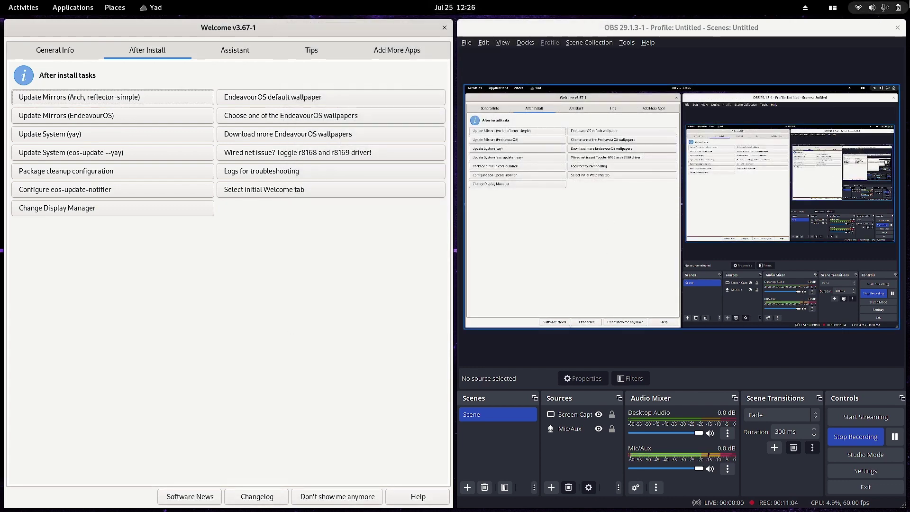
{"action": "left_click", "coordinate": [890, 5]}
{"action": "mouse_move", "coordinate": [805, 7]}
{"action": "left_click", "coordinate": [650, 7]}
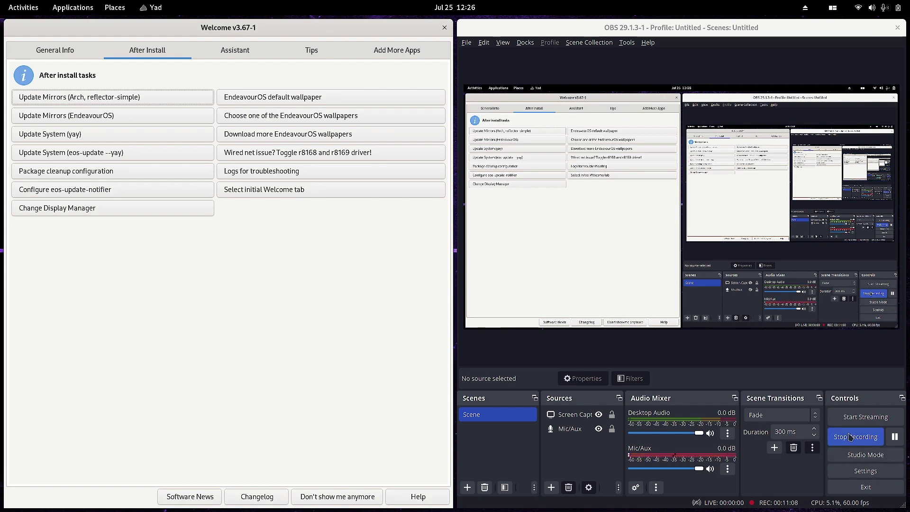